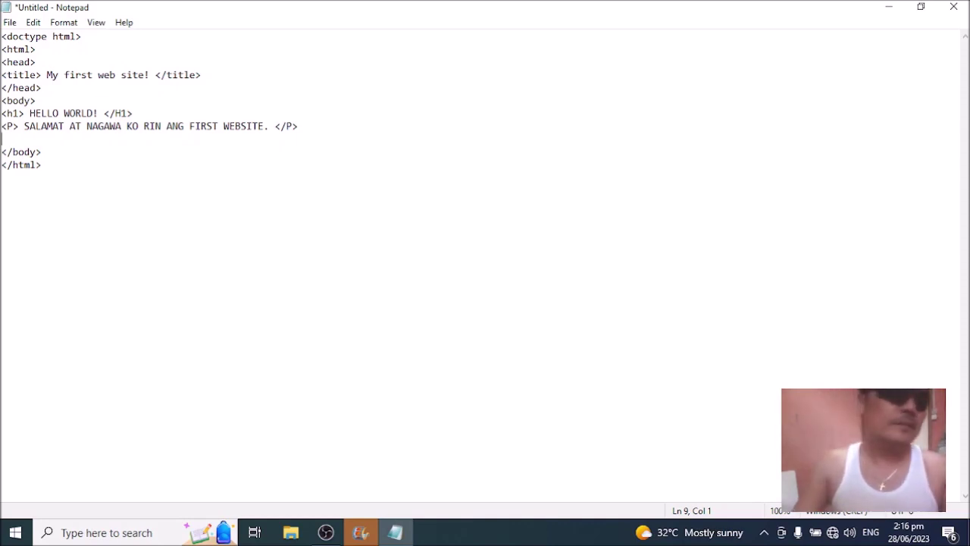
- Save the HTML document to the Desktop as INDEX.HTML with the file type All Files
key("ctrl+s")
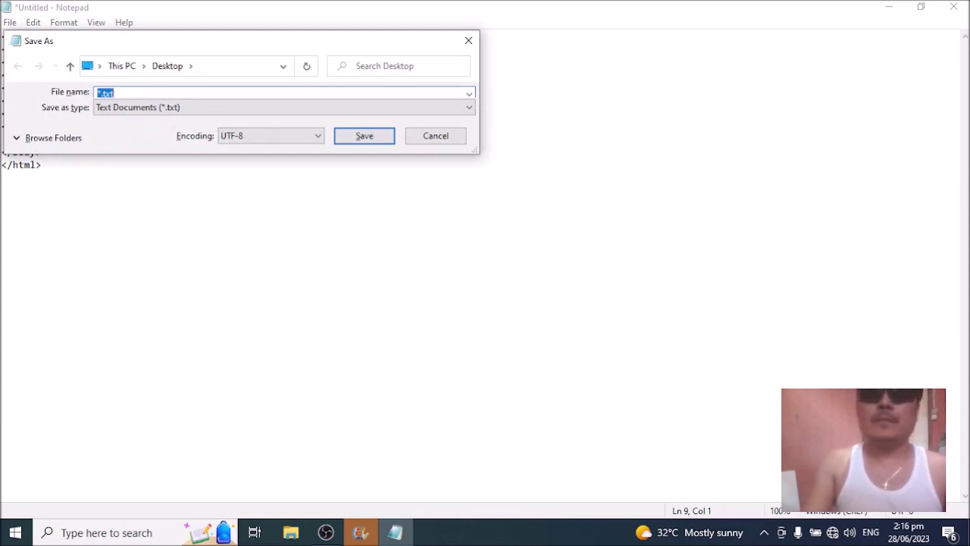
type("INDEX.HTML")
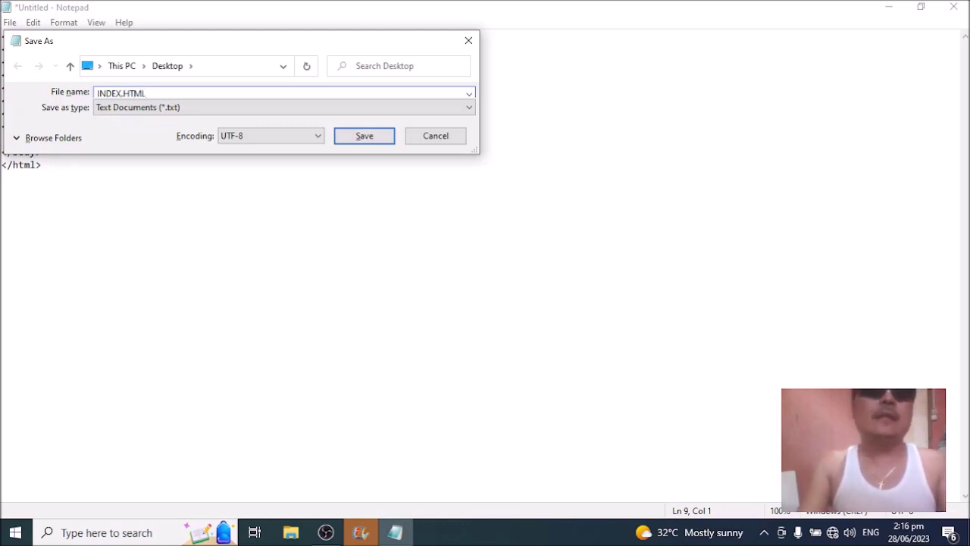
key("Tab")
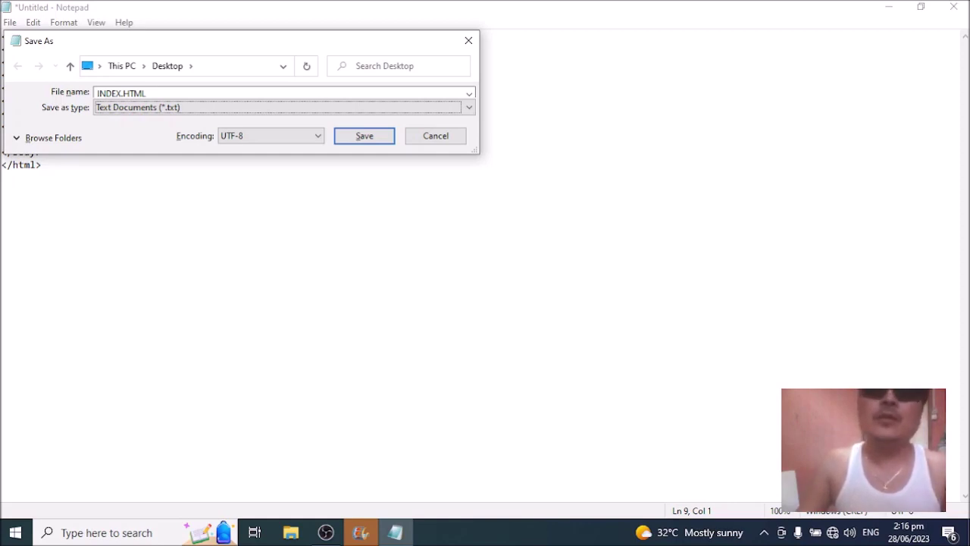
key("alt+Down")
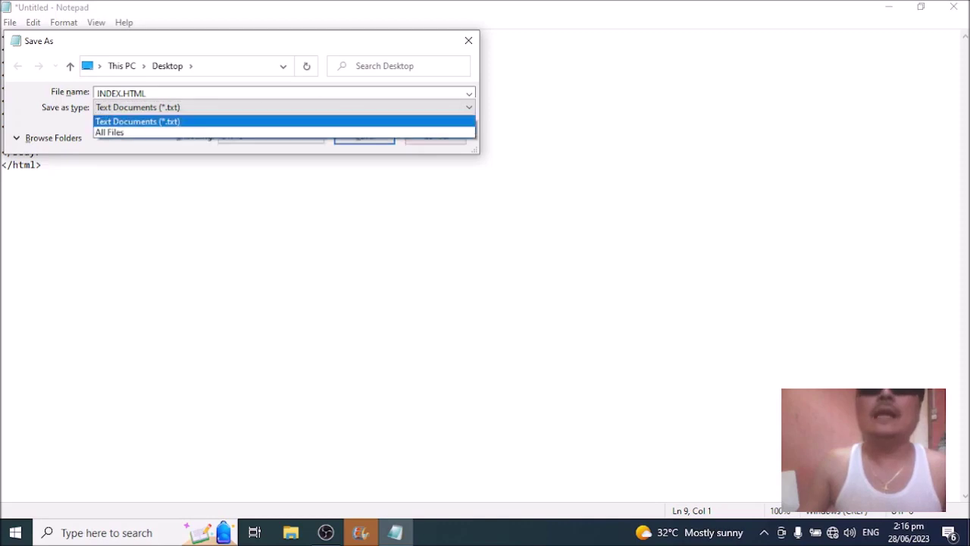
key("Down")
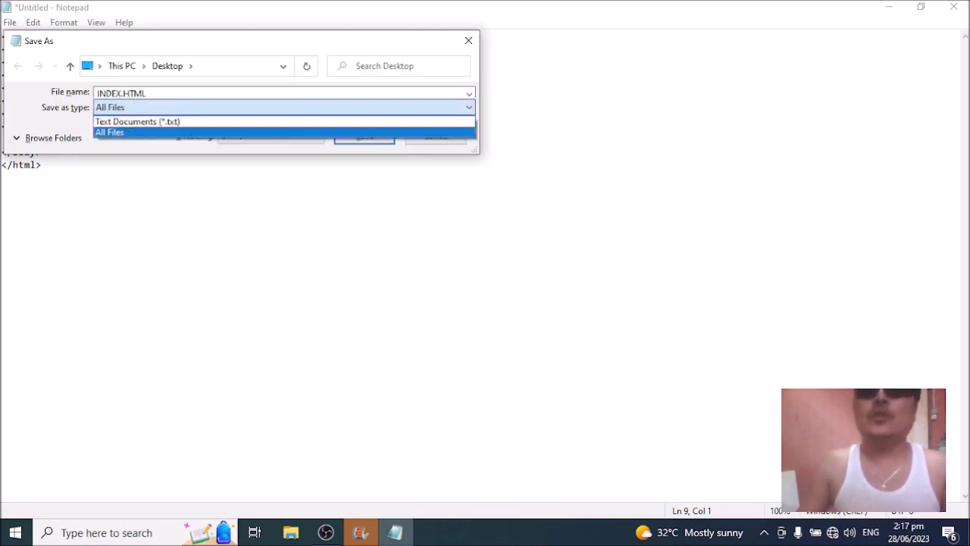
key("Return")
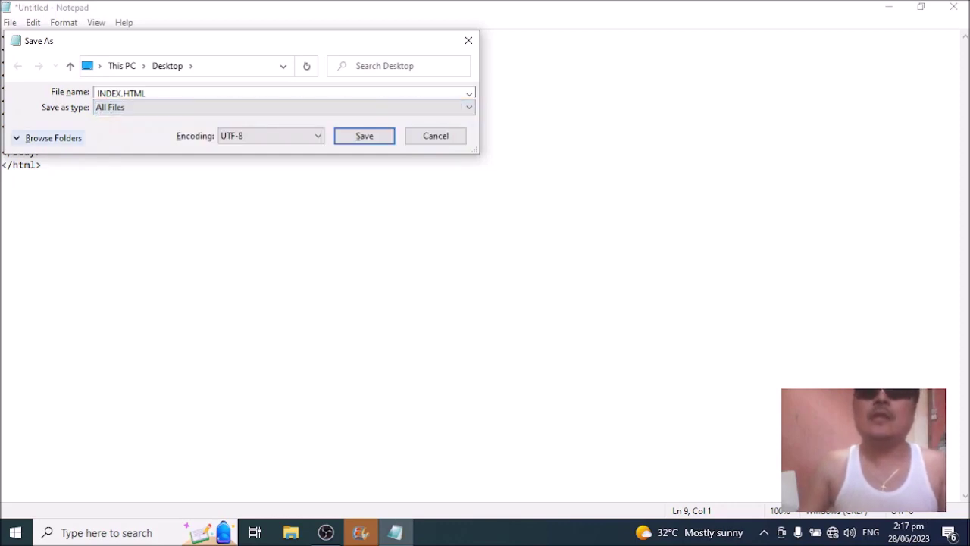
key("Tab")
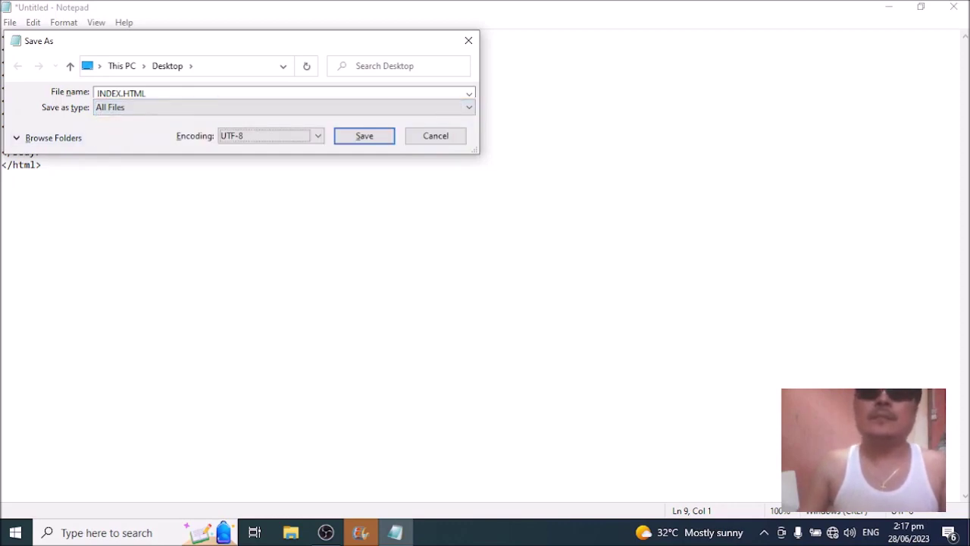
key("Tab")
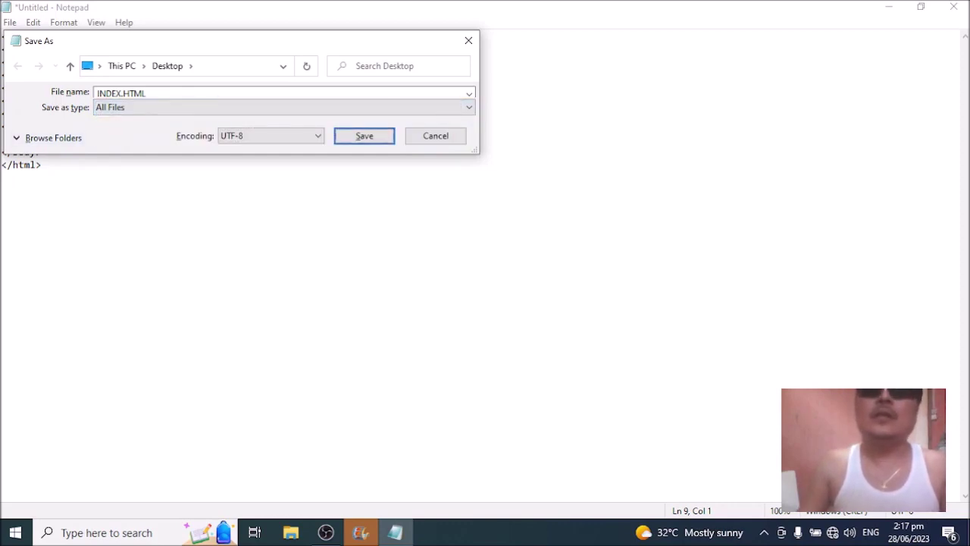
key("Return")
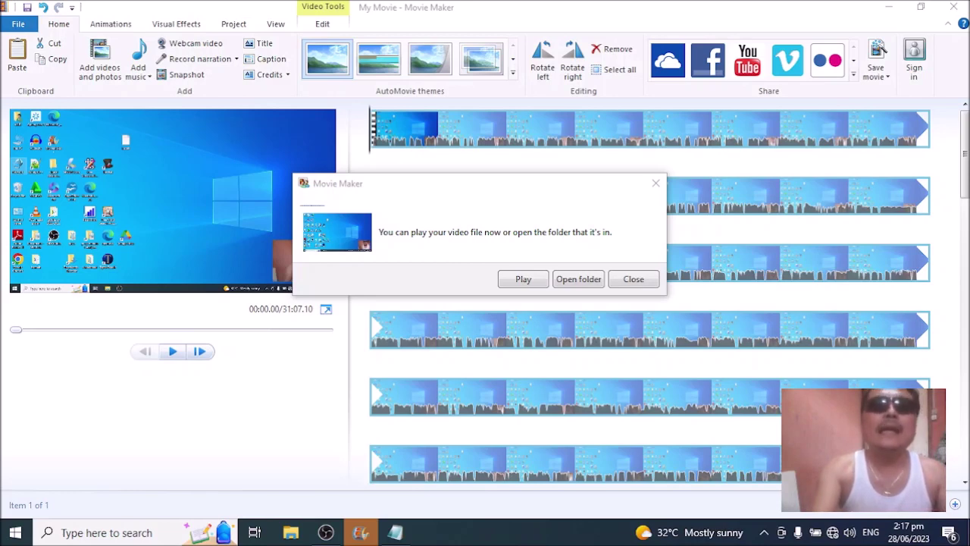
- Open the C: drive in File Explorer and go to the xampp\htdocs folder
key("super")
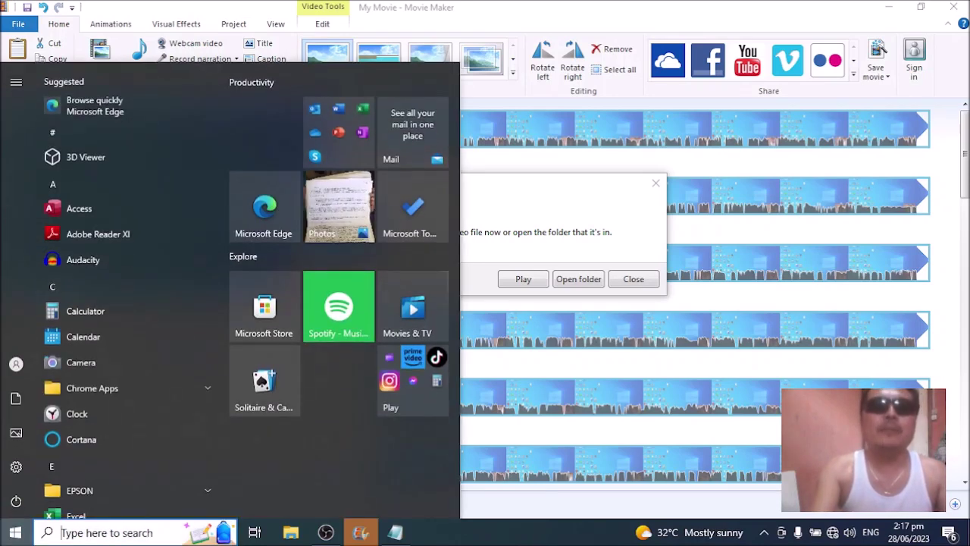
key("Escape")
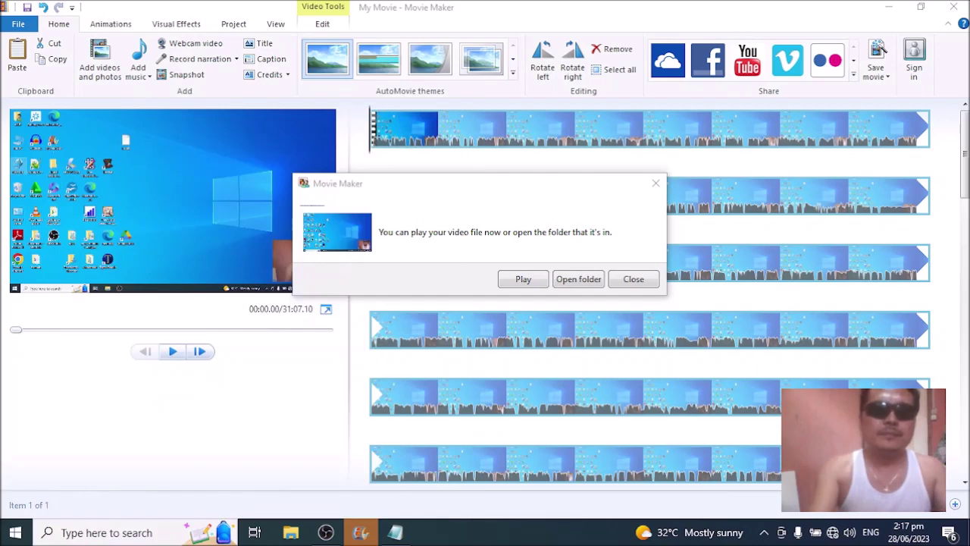
key("super+r")
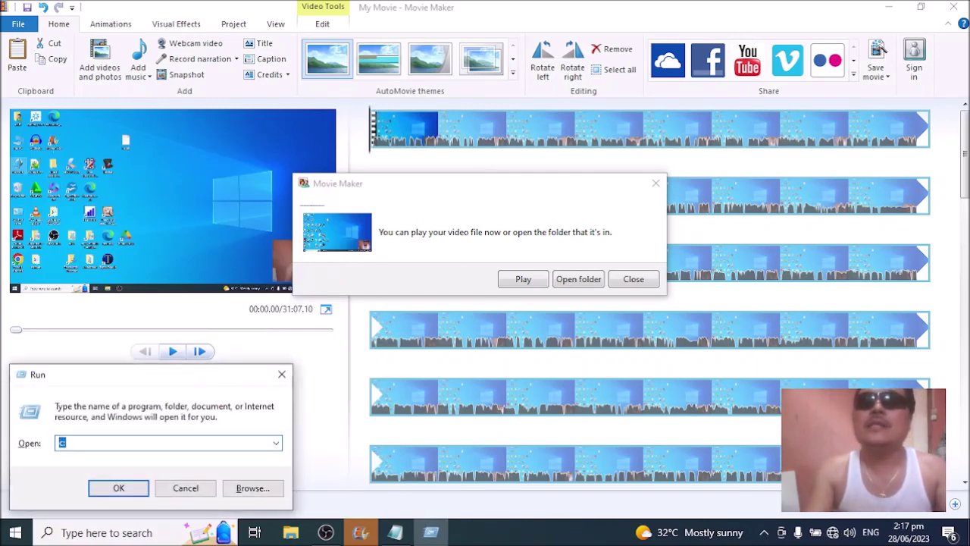
type("C:")
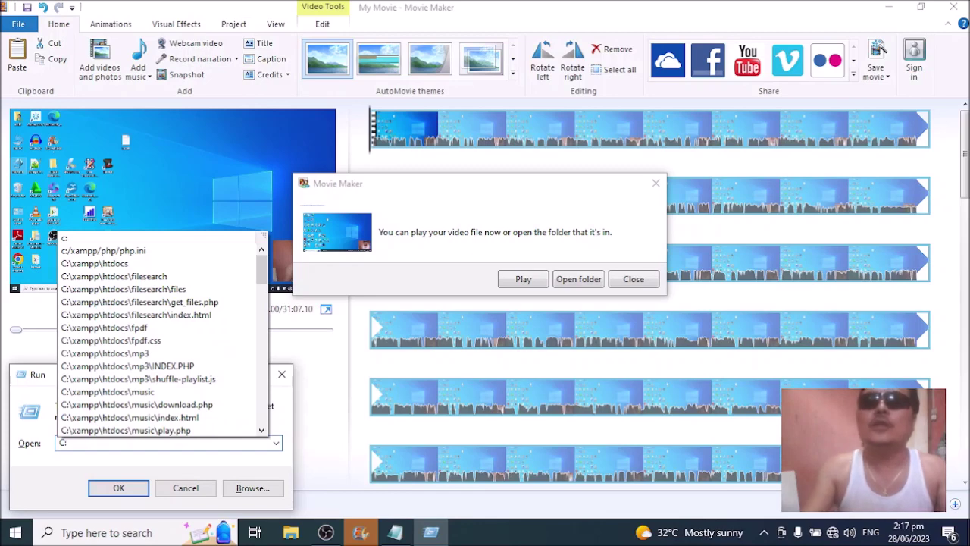
key("Return")
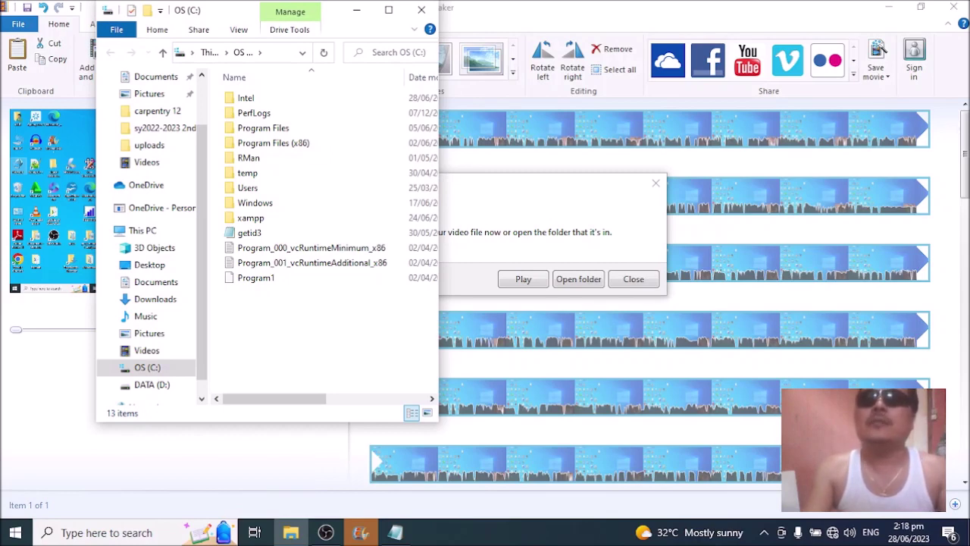
left_click(250, 218)
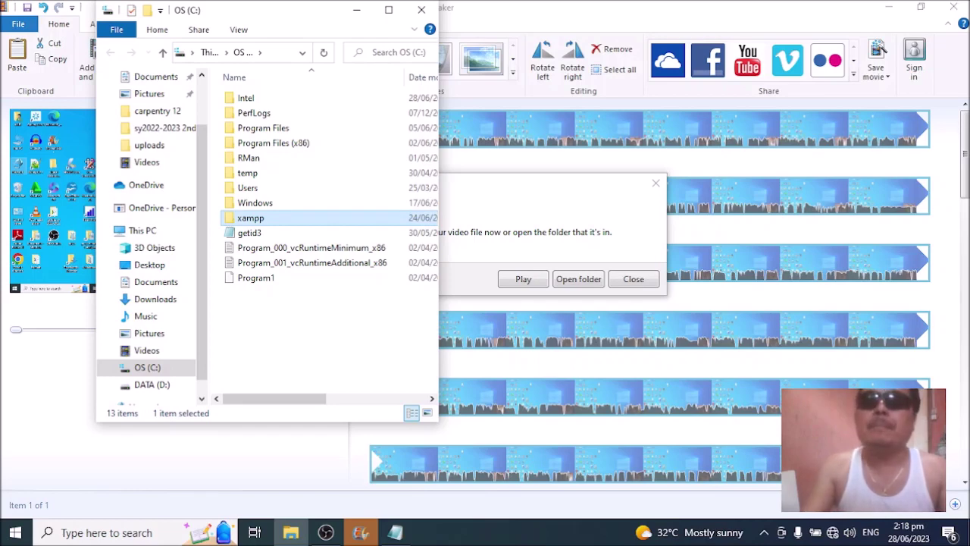
key("Return")
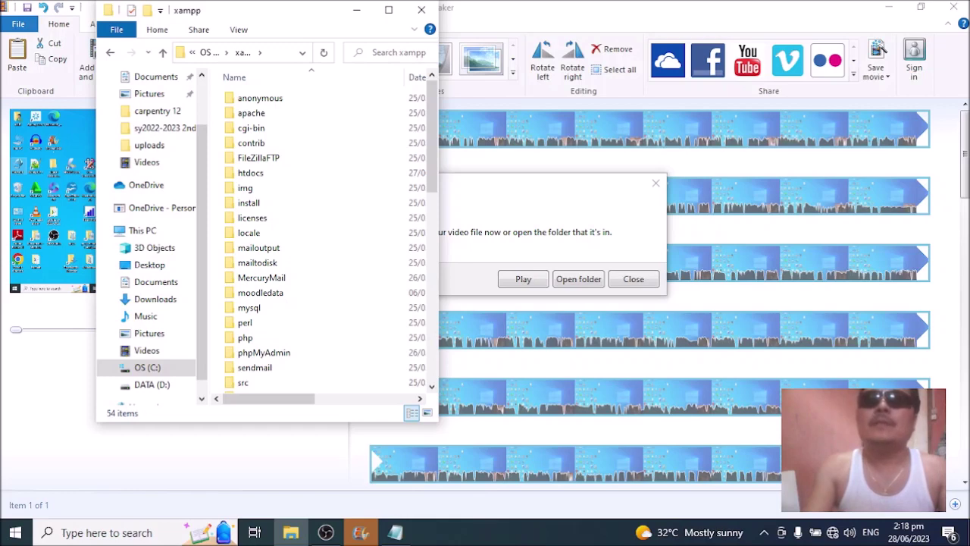
left_click(250, 172)
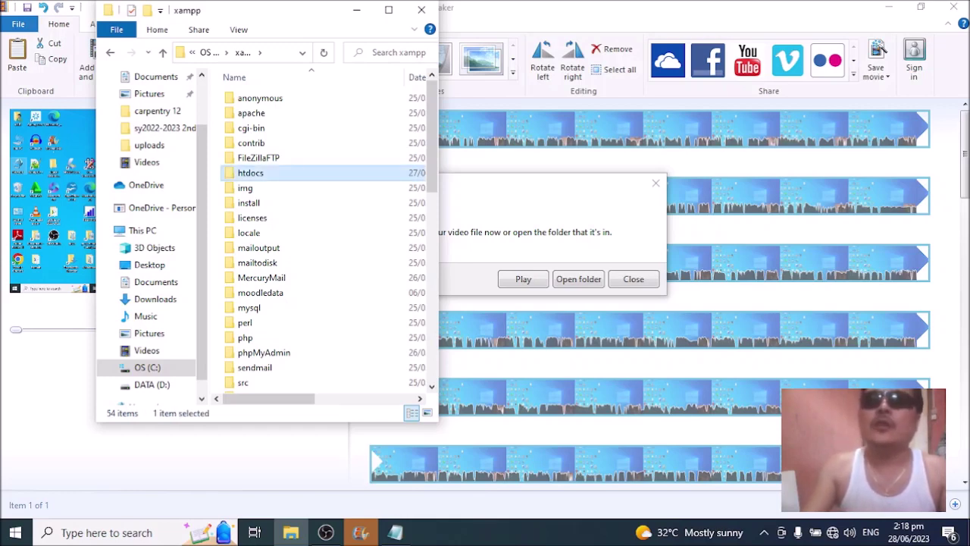
key("Return")
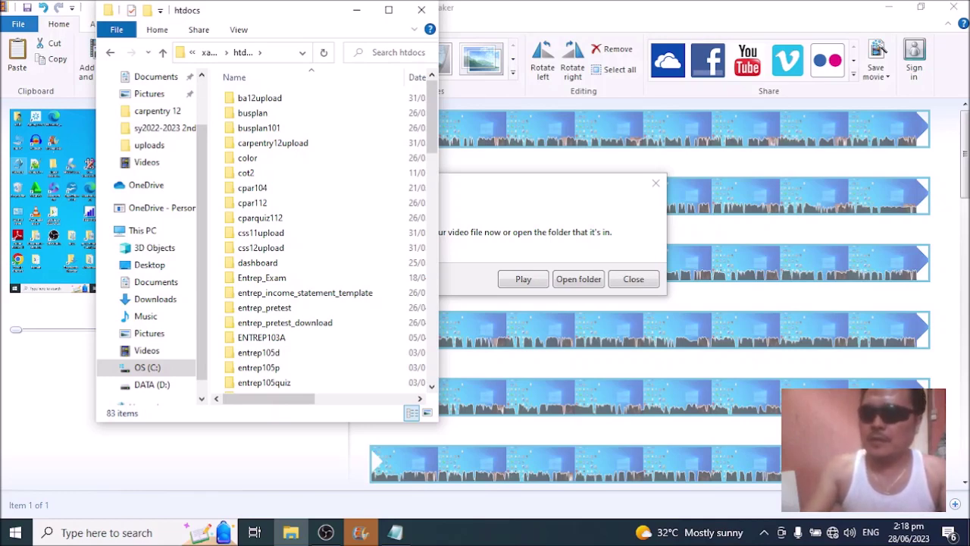
- Create a new folder named HELLO inside htdocs
key("shift+F10")
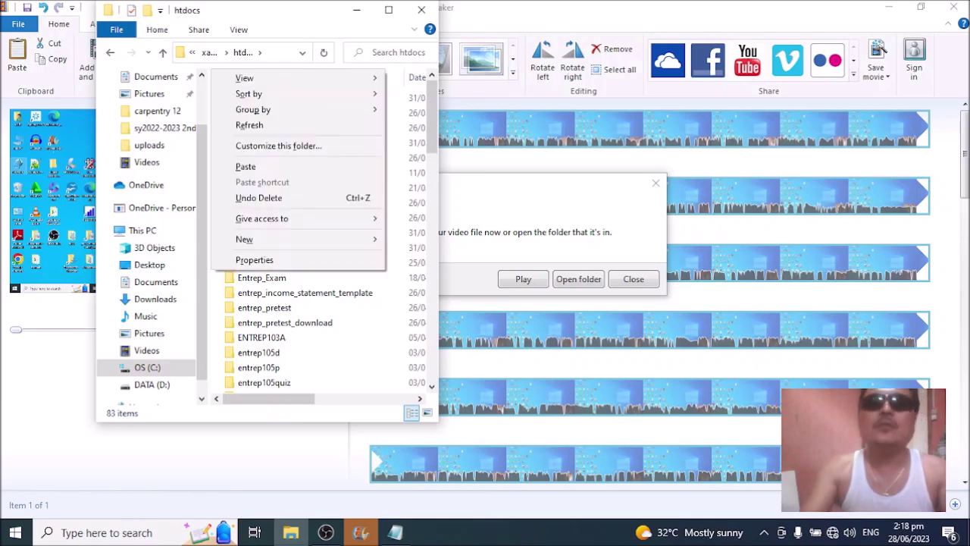
key("Up")
key("Up")
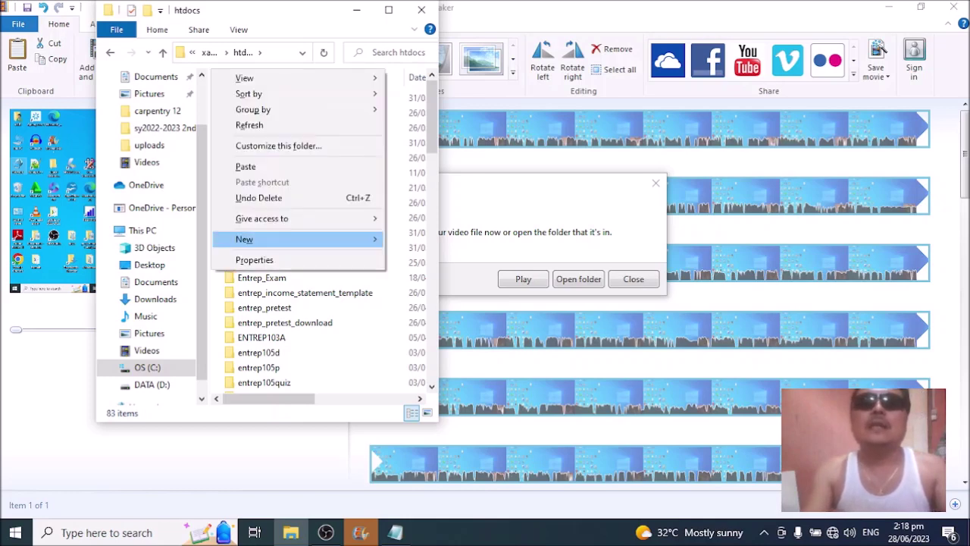
key("Right")
key("Return")
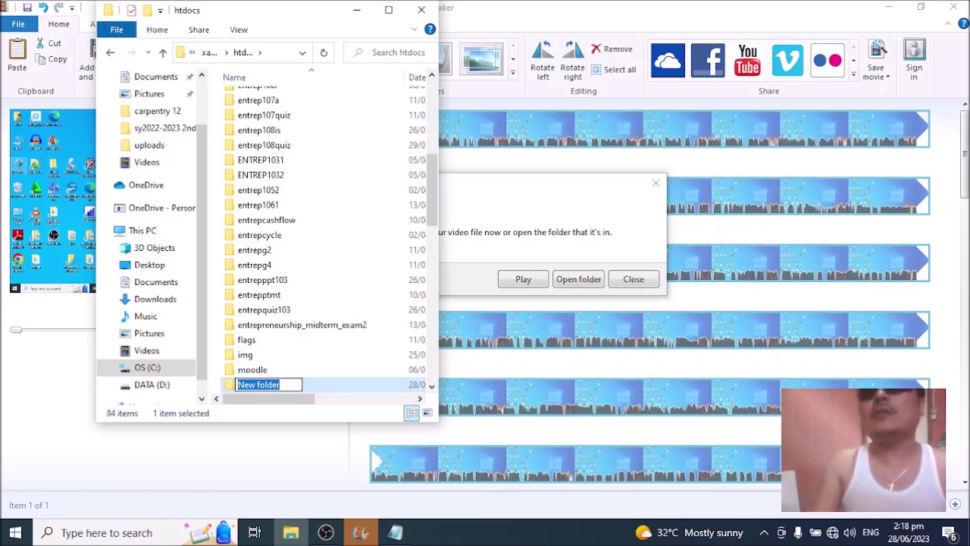
type("H")
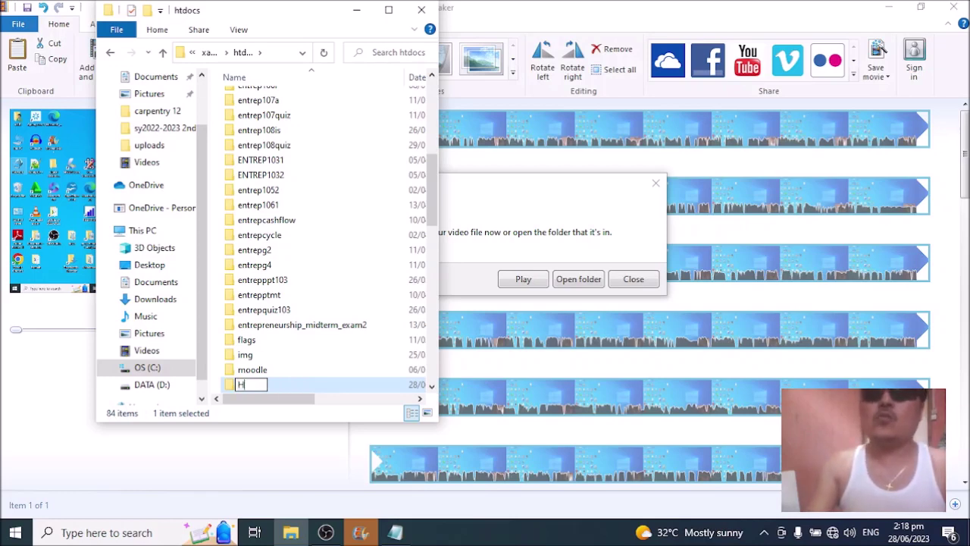
type("ELLO")
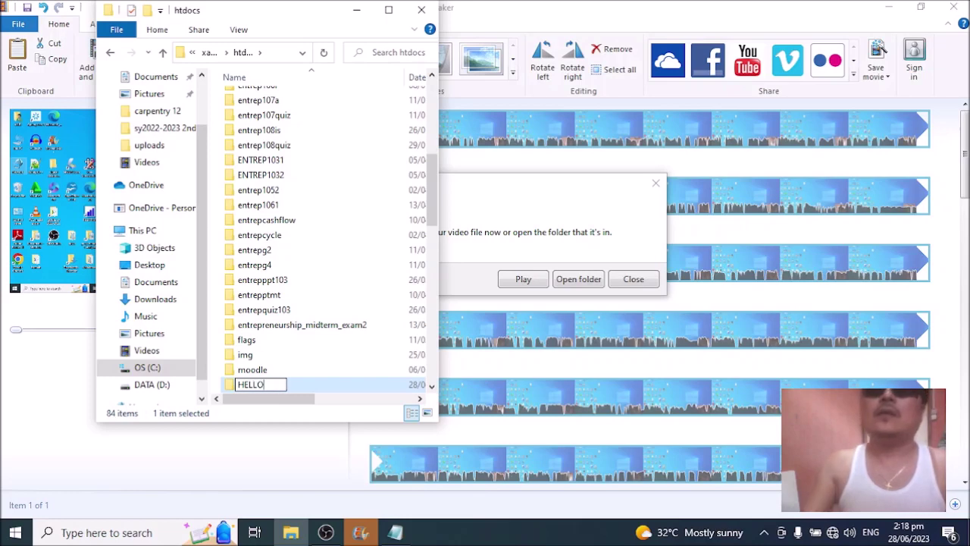
key("Return")
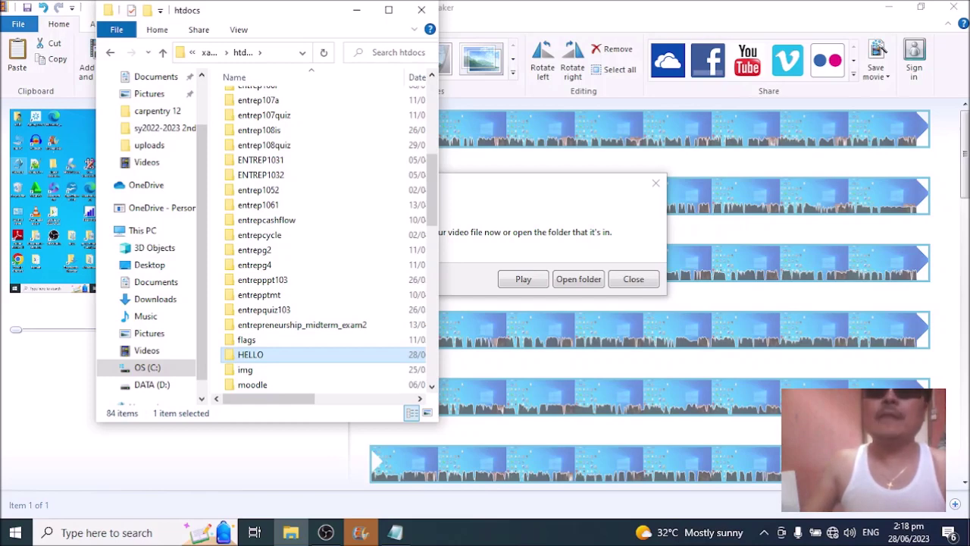
- Paste the INDEX file into the HELLO folder and close the File Explorer windows
key("Return")
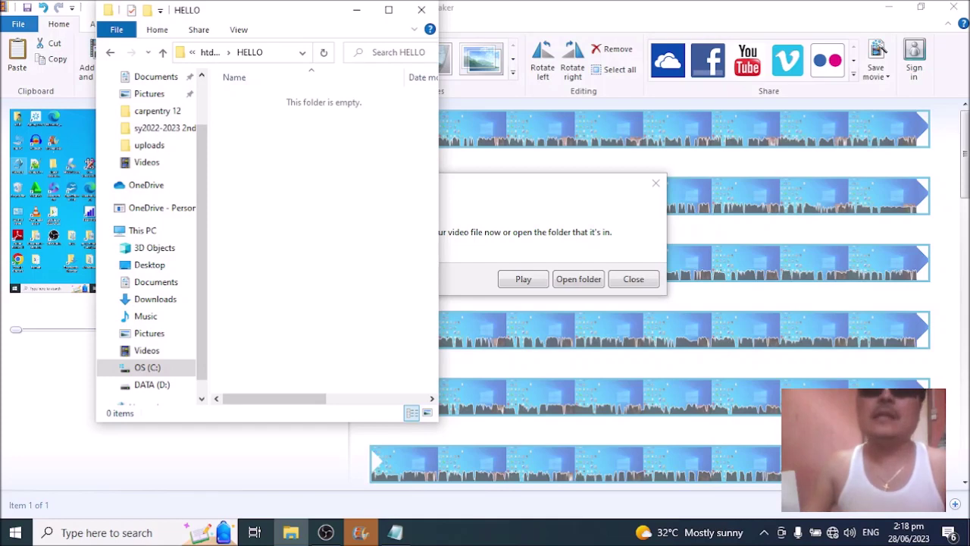
key("ctrl+v")
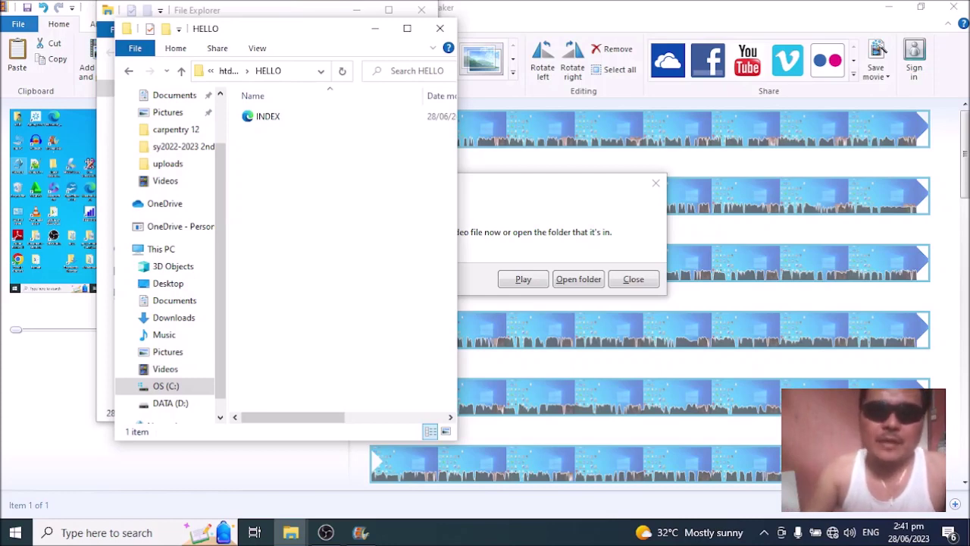
key("alt+F4")
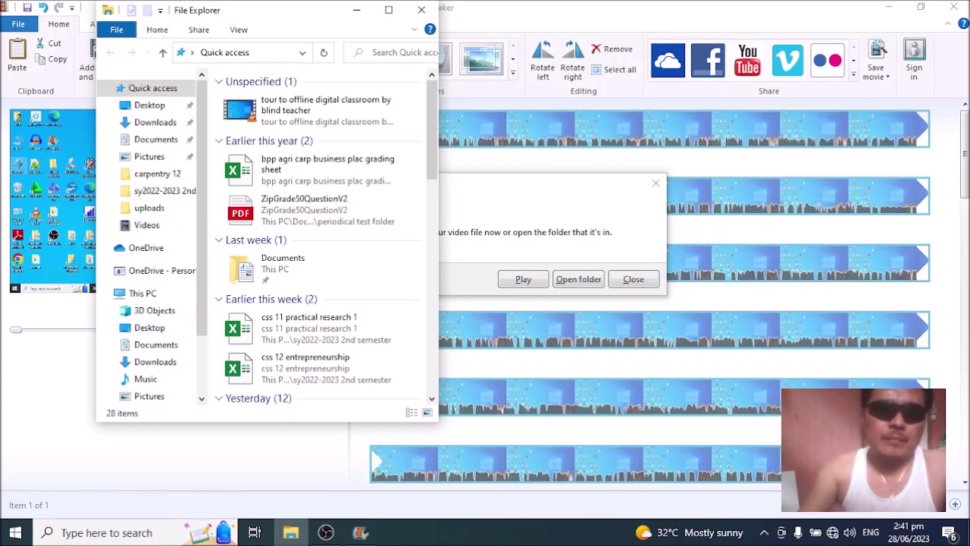
key("alt+F4")
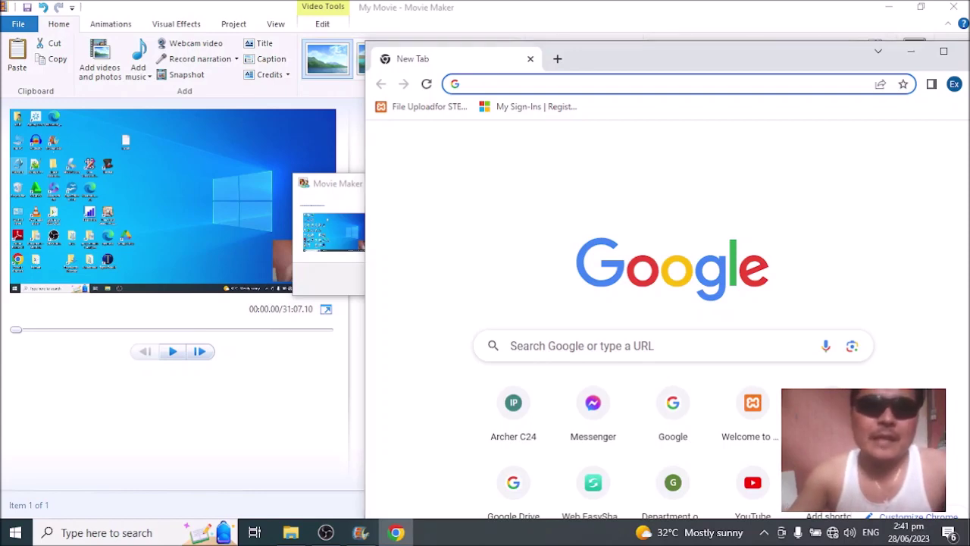
key("super+e")
key("alt+Tab")
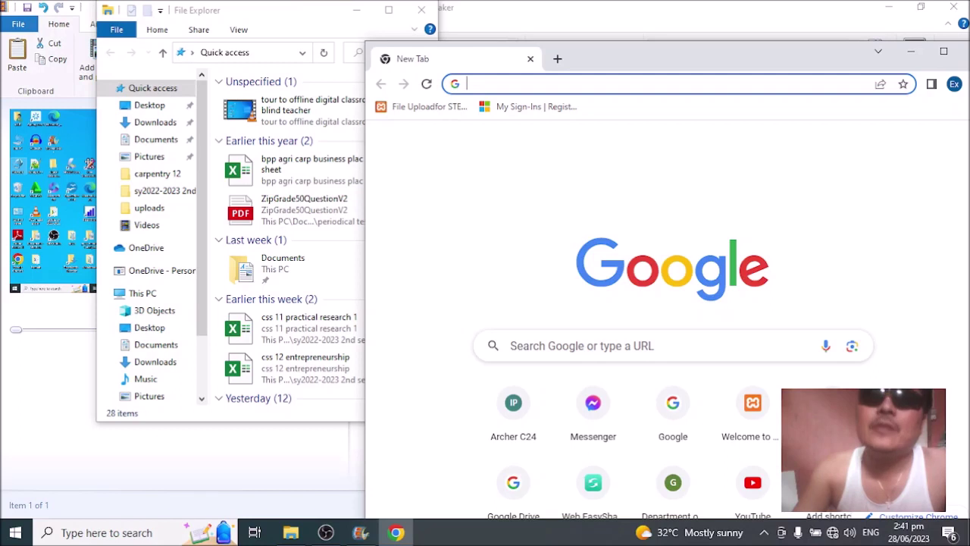
type("loca")
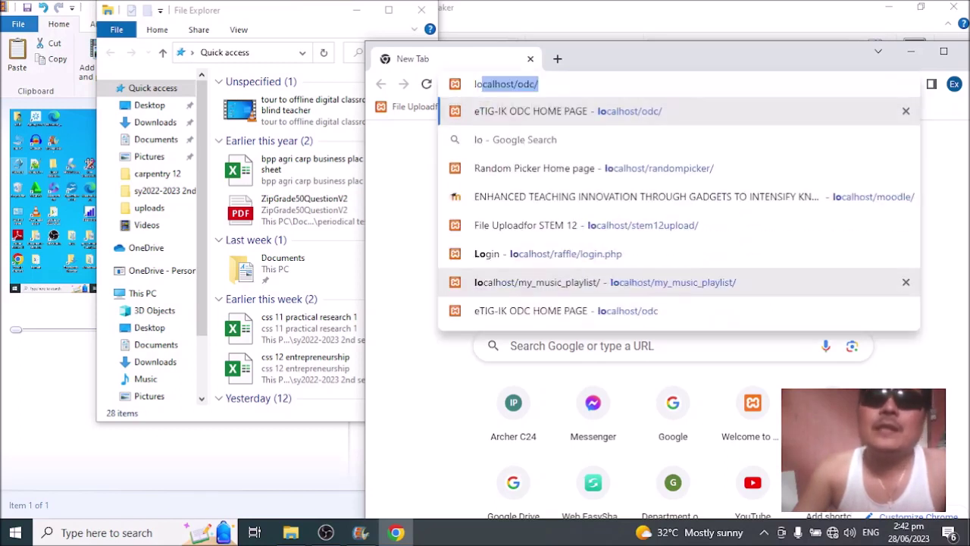
type("lhsot/")
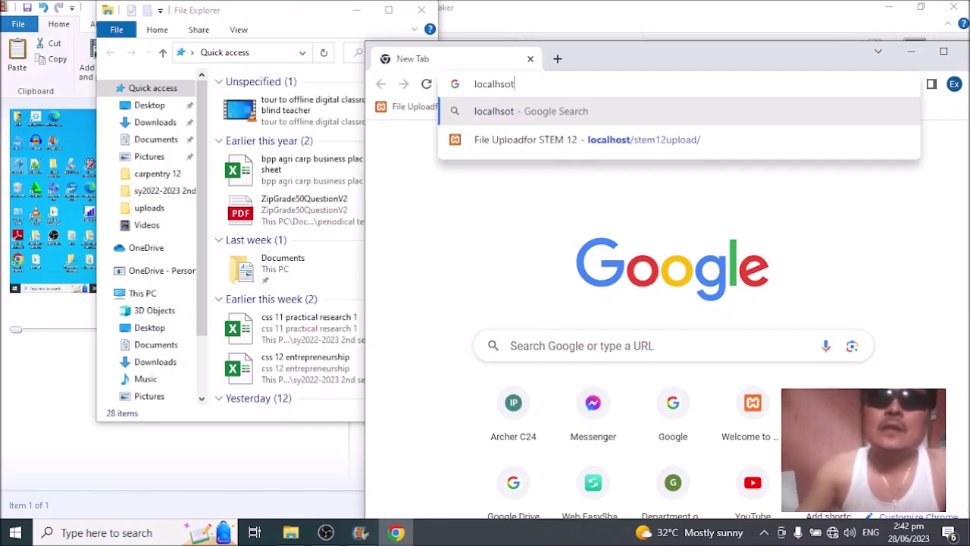
key("BackSpace")
key("BackSpace")
key("BackSpace")
key("BackSpace")
key("BackSpace")
key("BackSpace")
key("BackSpace")
key("BackSpace")
key("BackSpace")
key("BackSpace")
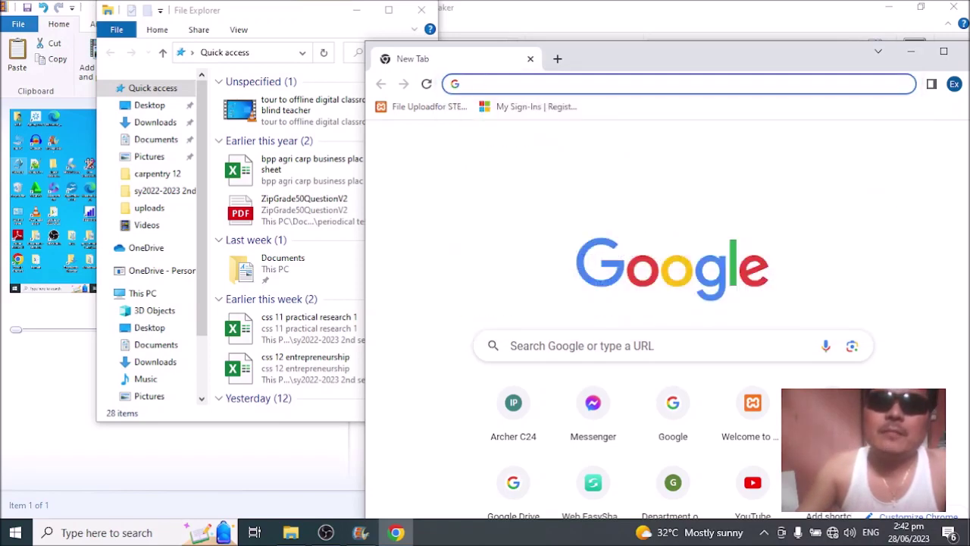
- Load the web page at localhost/hello in Chrome
type("localhost/")
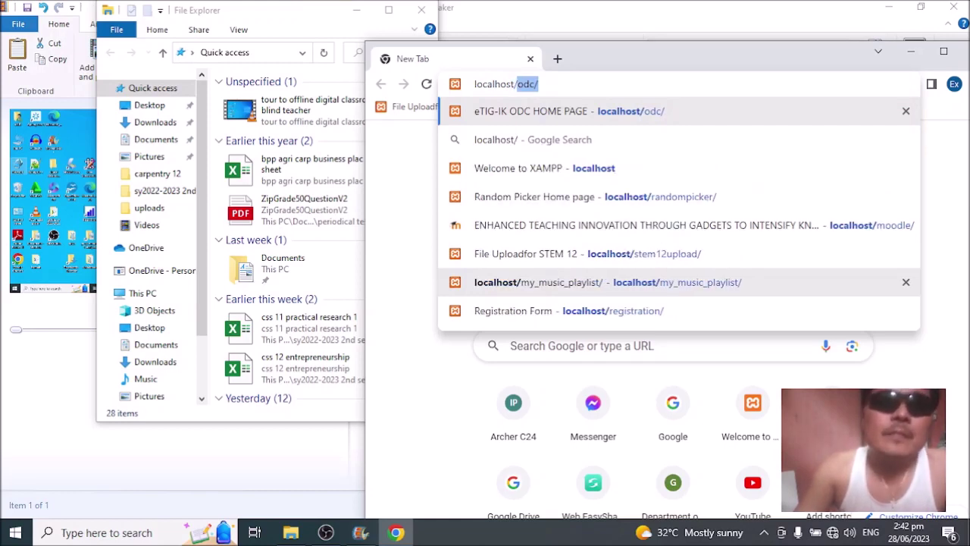
type("hello")
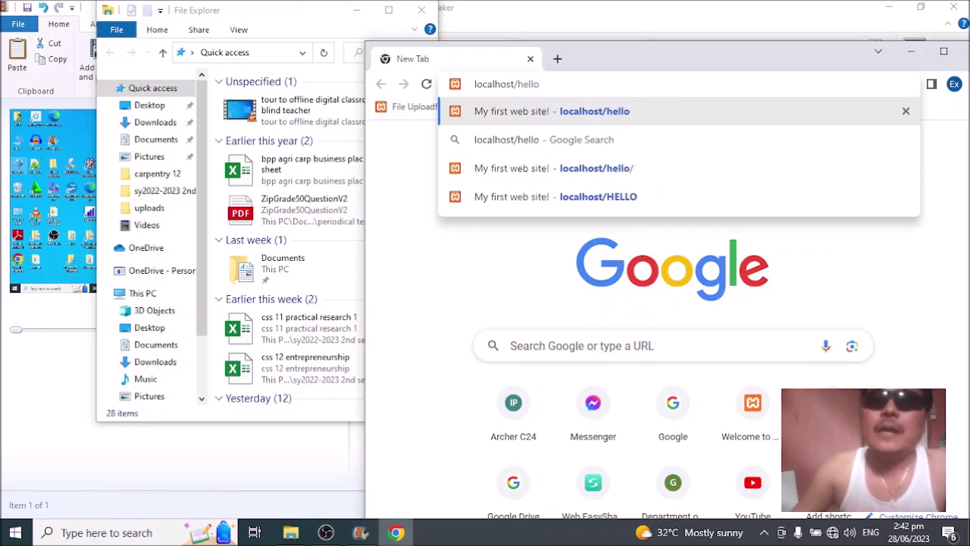
key("Return")
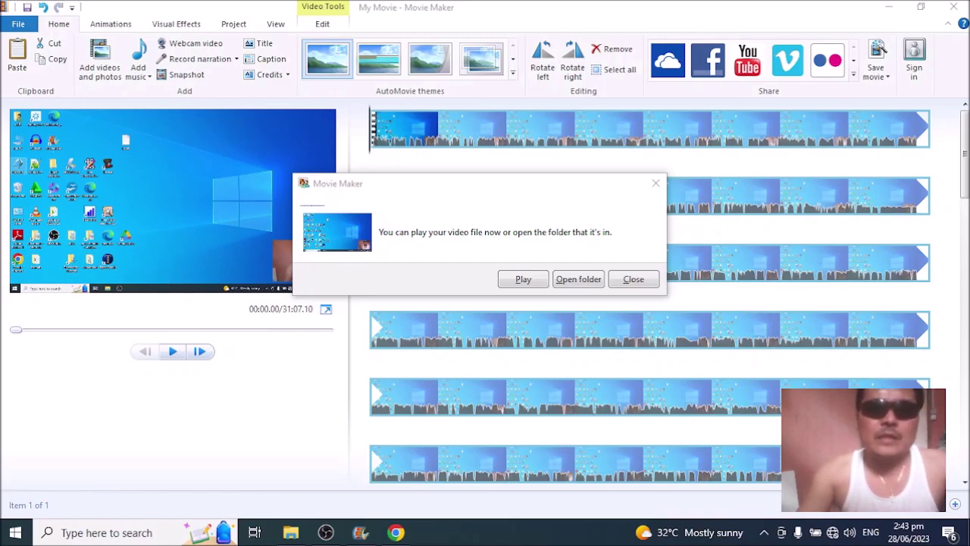
- Open the XAMPP Control Panel and check the start/stop controls of the Apache and MySQL modules
key("super")
type("xampp")
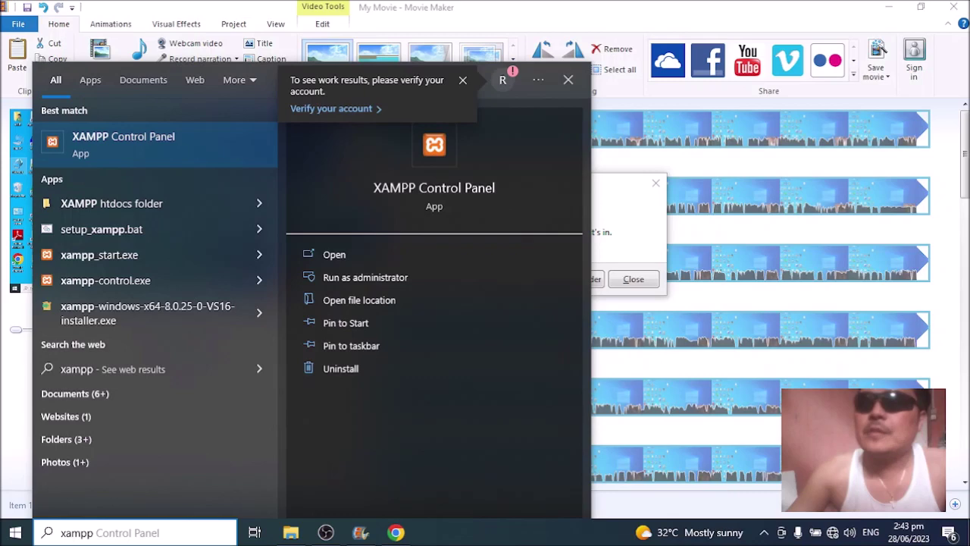
key("Escape")
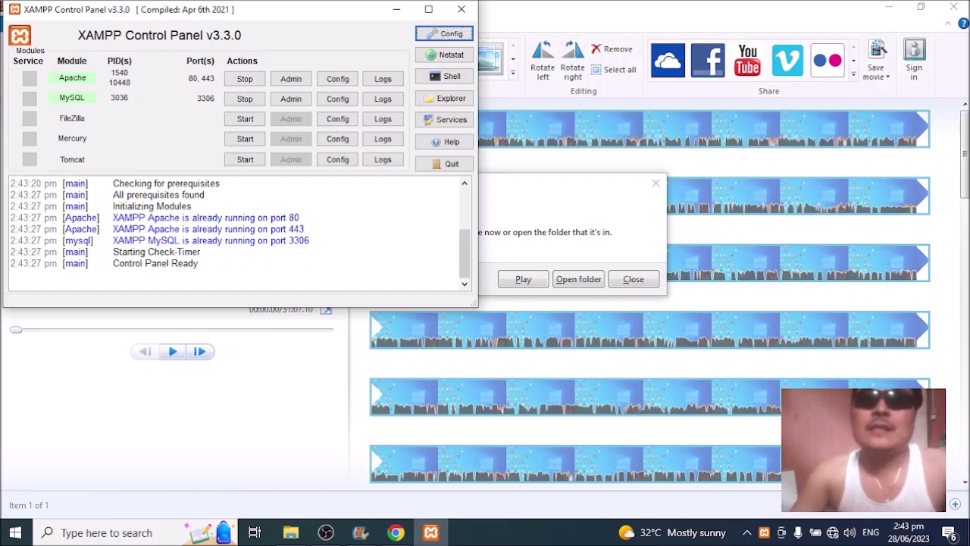
left_click(450, 119)
left_click(244, 79)
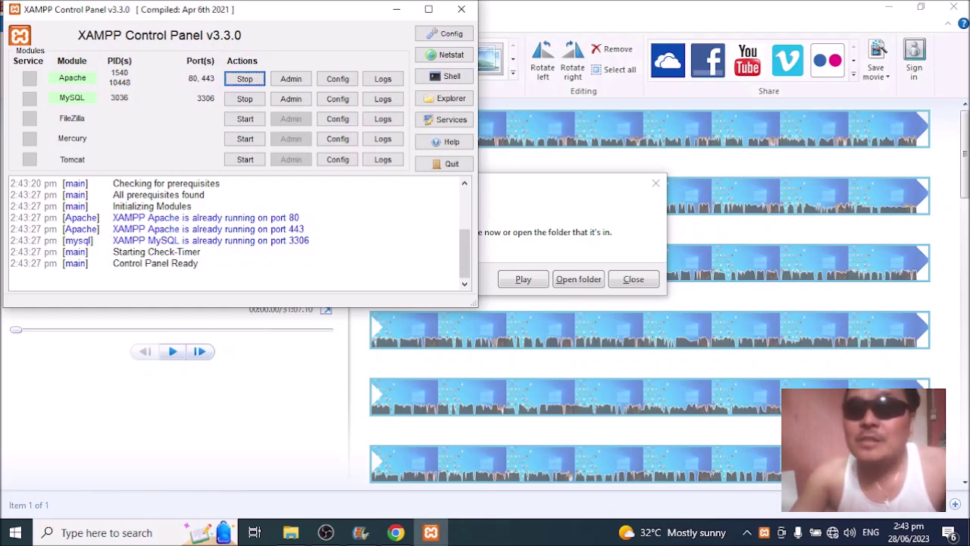
key("Tab")
key("Tab")
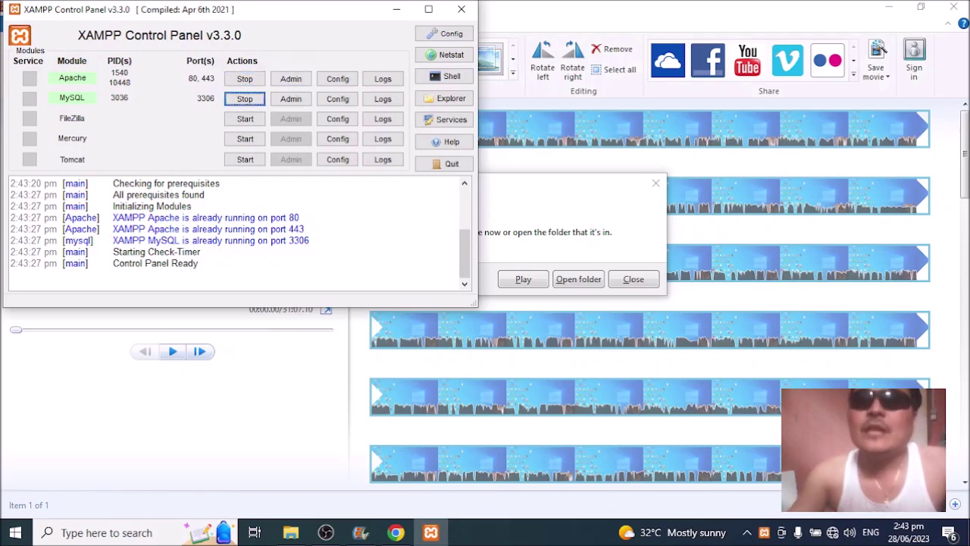